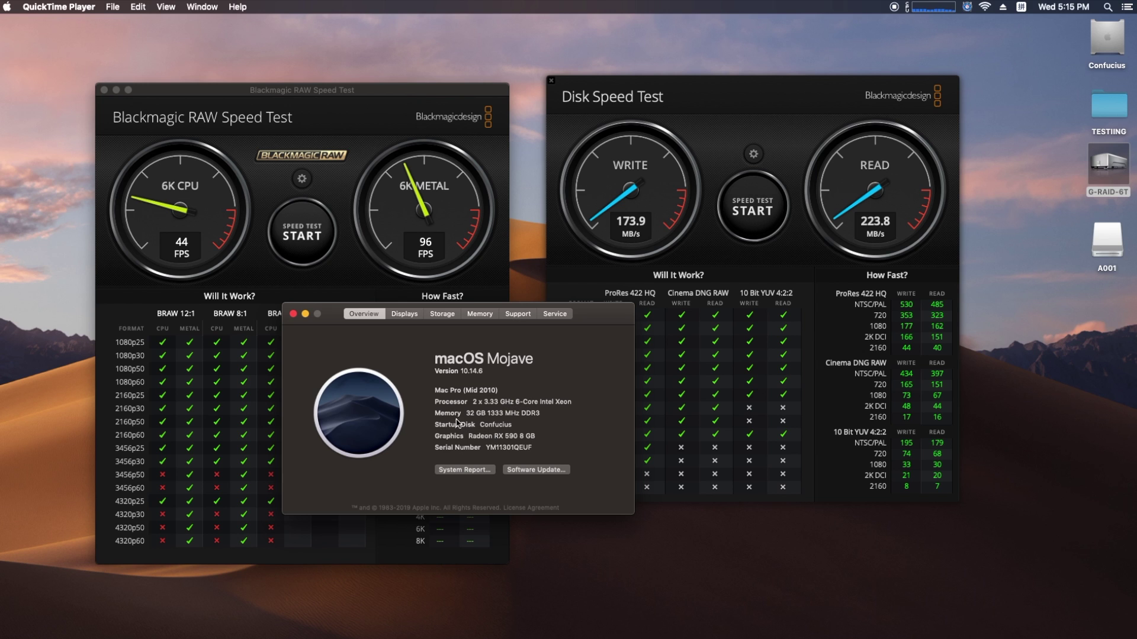
# Review the Mac's memory slots and system overview, and move that window clear of the speed test results
pyautogui.click(489, 319)
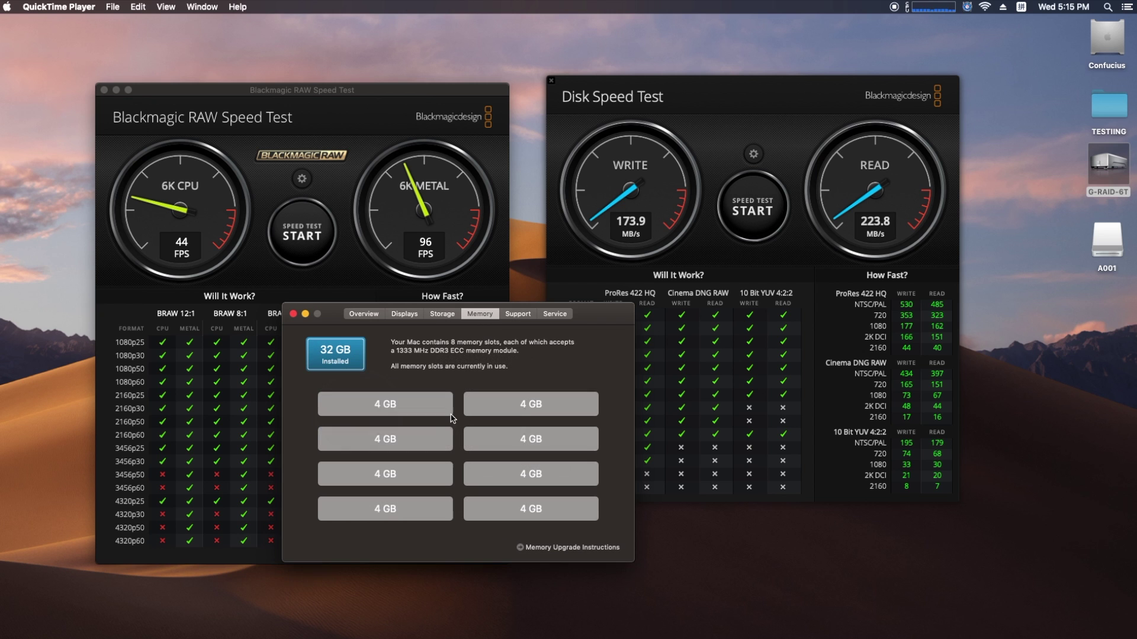
pyautogui.click(364, 316)
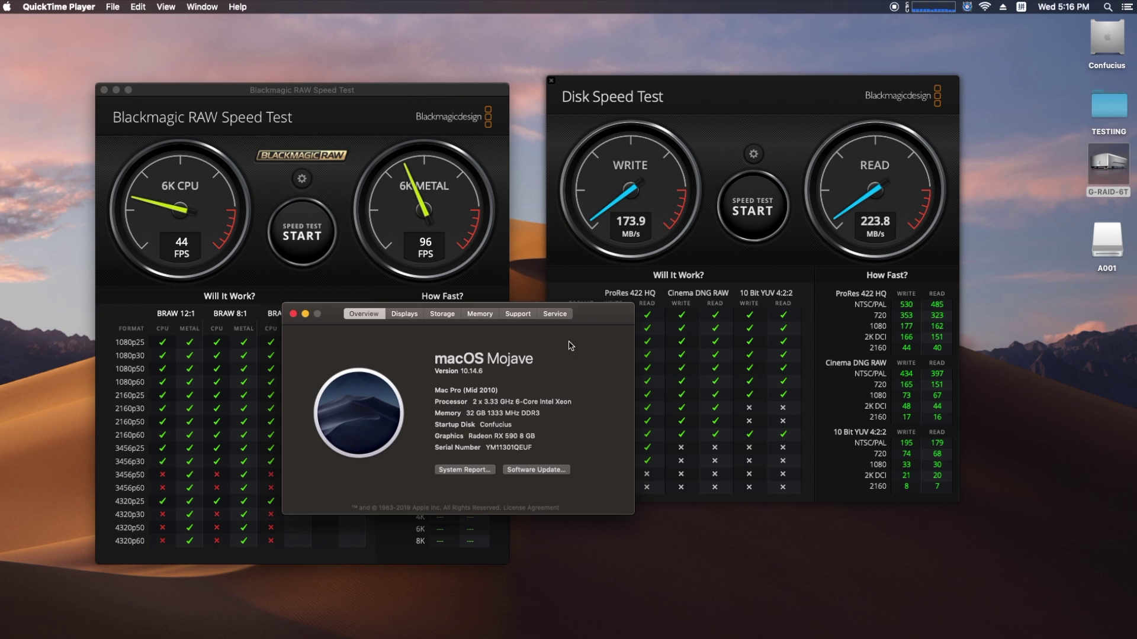
pyautogui.moveTo(594, 321); pyautogui.dragTo(598, 383)
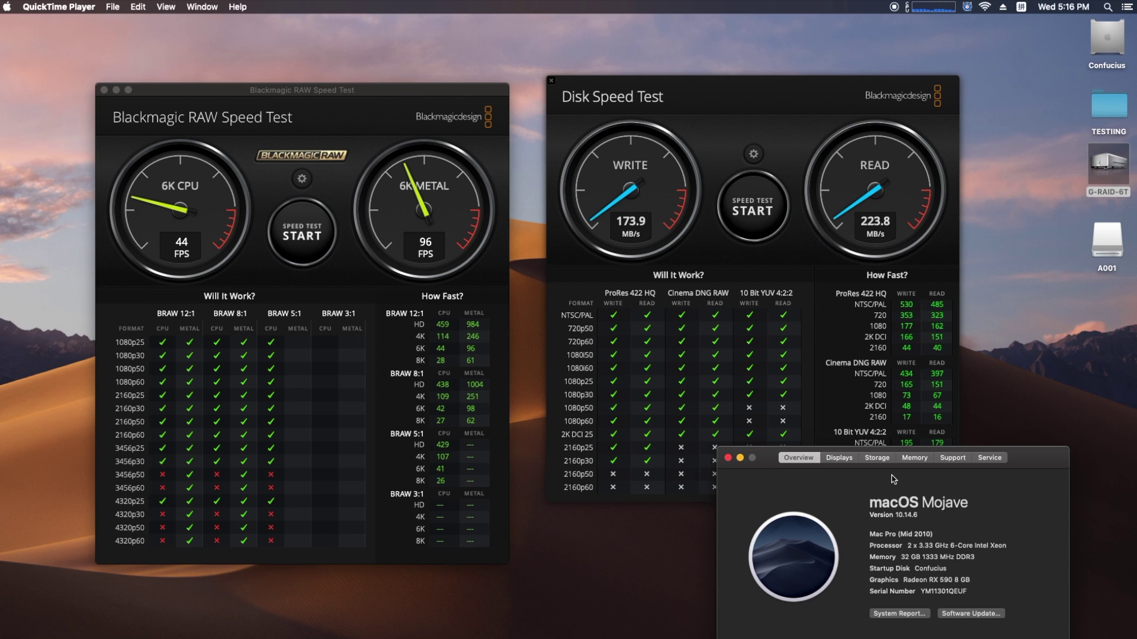
pyautogui.moveTo(1035, 462); pyautogui.dragTo(803, 457)
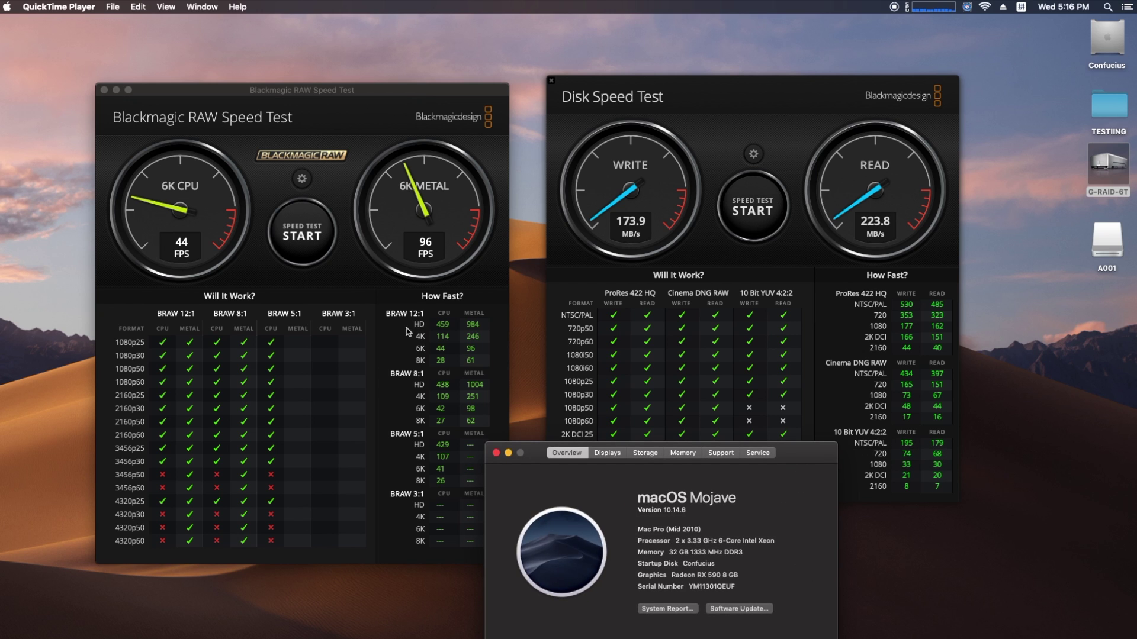
# Arrange the two speed test windows side by side and run the Blackmagic RAW Speed Test
pyautogui.moveTo(323, 95)
pyautogui.mouseDown()
pyautogui.moveTo(304, 96)
pyautogui.moveTo(321, 92)
pyautogui.mouseUp()
pyautogui.moveTo(703, 83); pyautogui.dragTo(712, 92)
pyautogui.click(272, 89)
pyautogui.moveTo(273, 89); pyautogui.dragTo(252, 91)
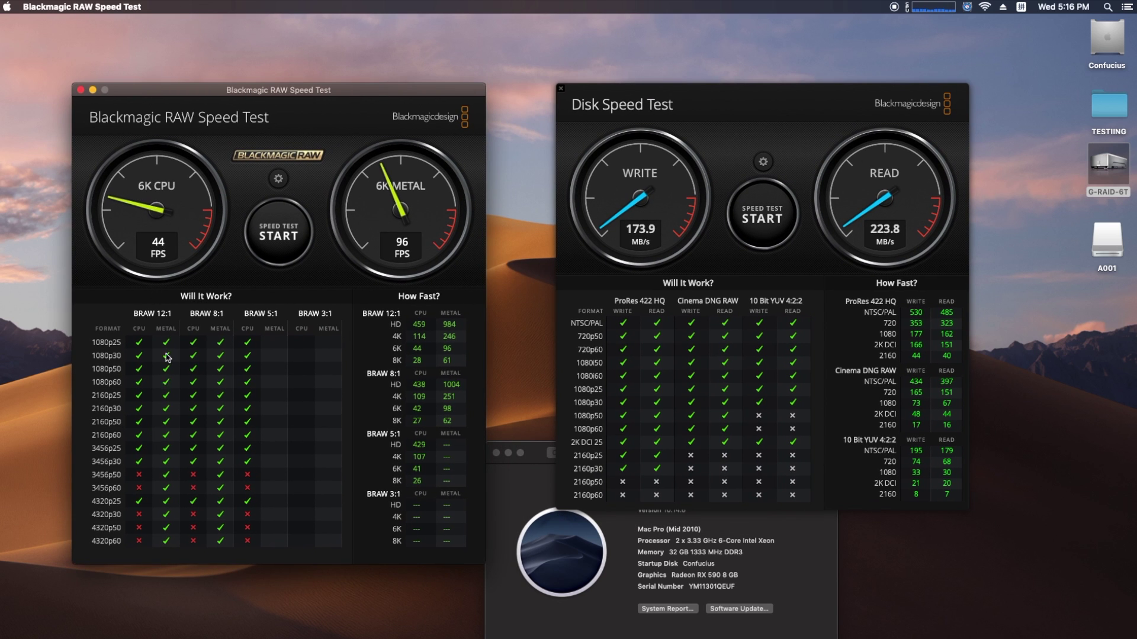
pyautogui.click(276, 238)
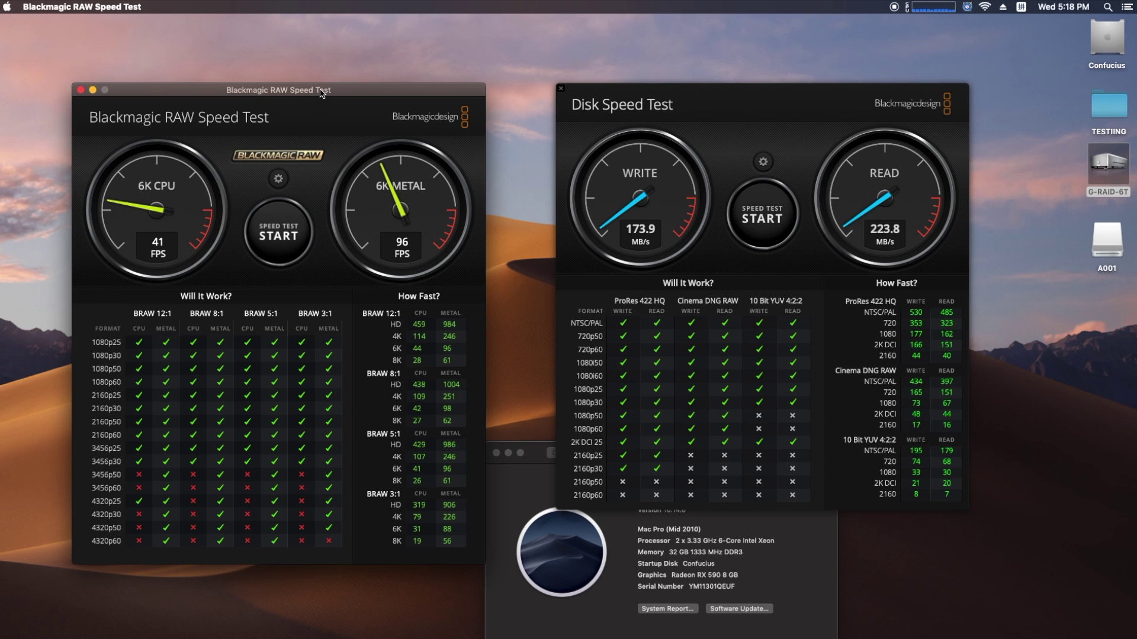
# Open the G-RAID-6T drive and place its Finder window over the lower part of the RAW speed test results
pyautogui.moveTo(320, 93); pyautogui.dragTo(295, 87)
pyautogui.moveTo(680, 105); pyautogui.dragTo(713, 104)
pyautogui.click(1117, 171)
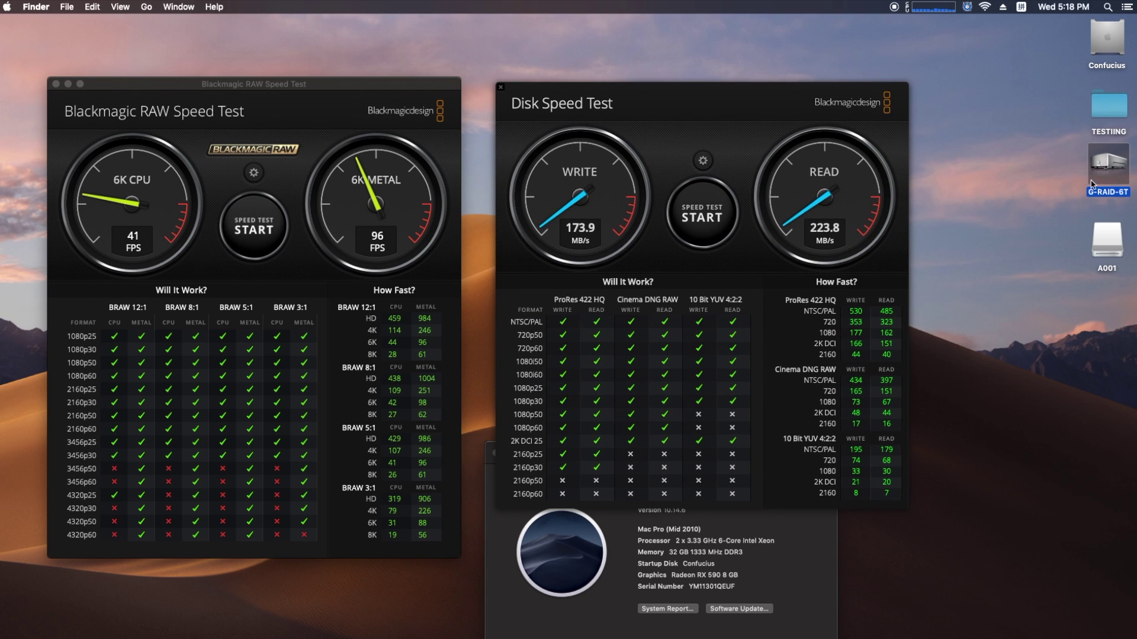
pyautogui.doubleClick(1105, 180)
pyautogui.moveTo(685, 143); pyautogui.dragTo(441, 368)
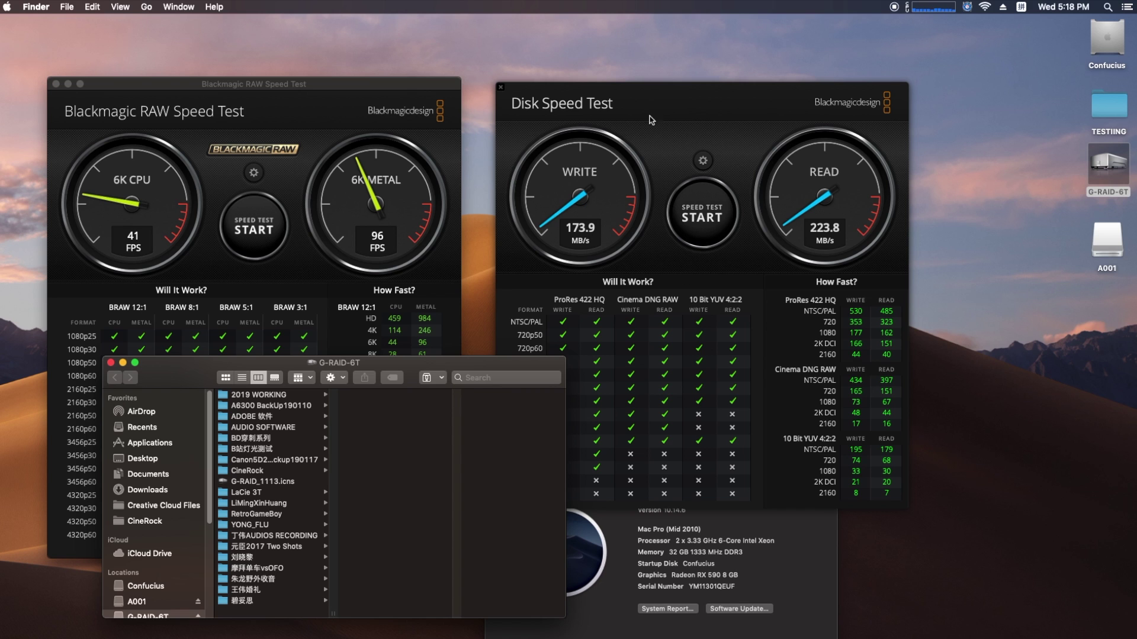
# Move the Disk Speed Test window clear of the other windows and bring the Mac's system overview to the front
pyautogui.click(580, 184)
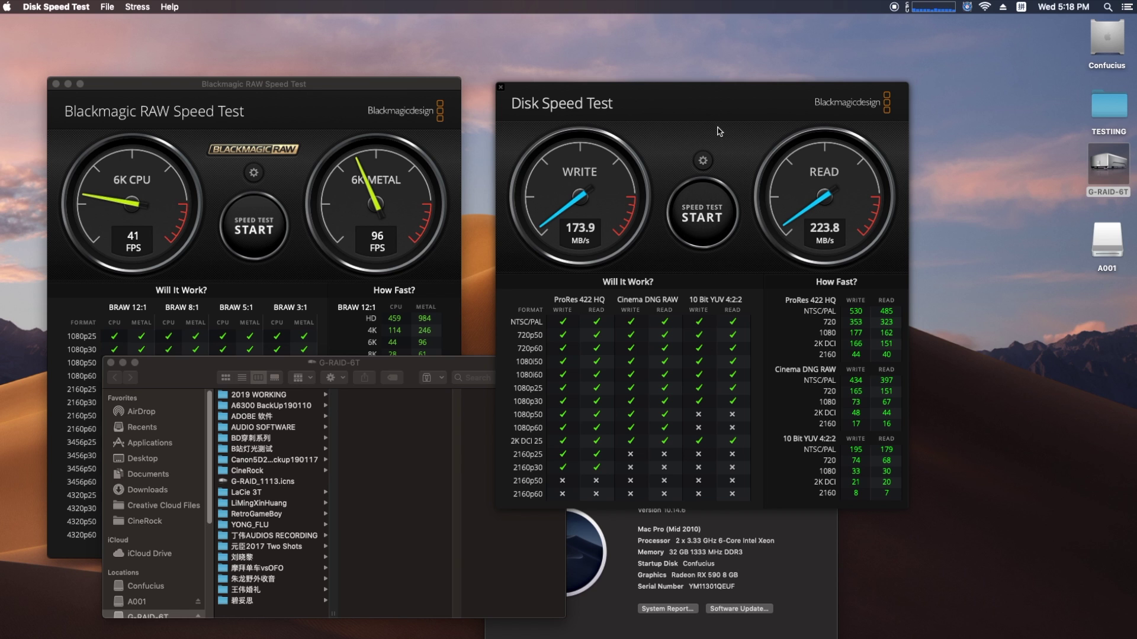
pyautogui.moveTo(549, 144); pyautogui.dragTo(671, 151)
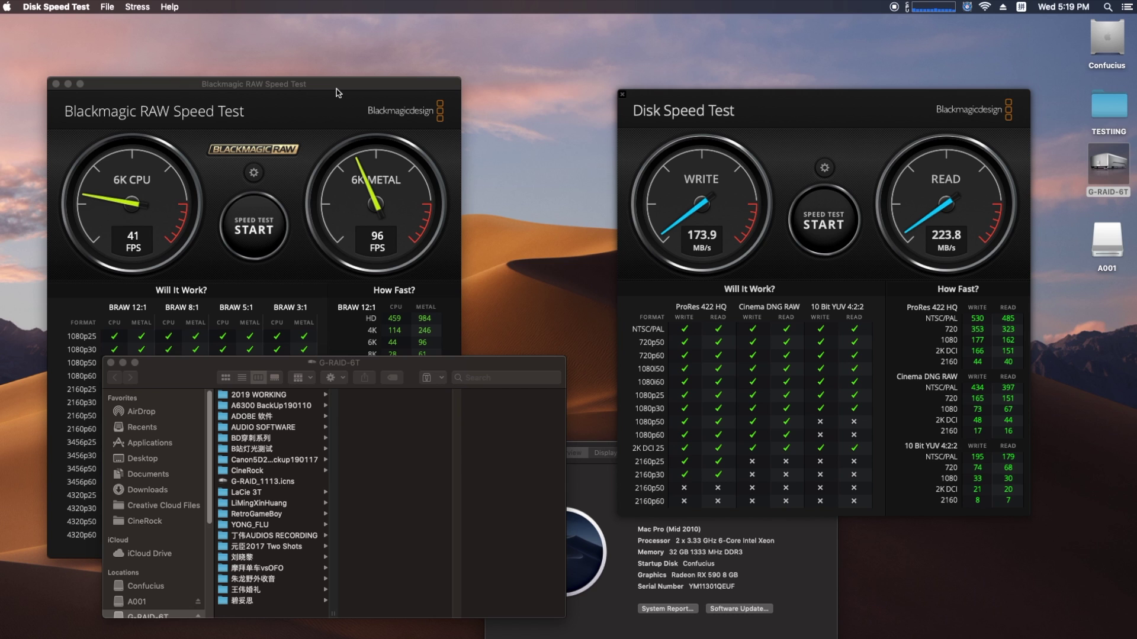
pyautogui.moveTo(753, 112); pyautogui.dragTo(651, 103)
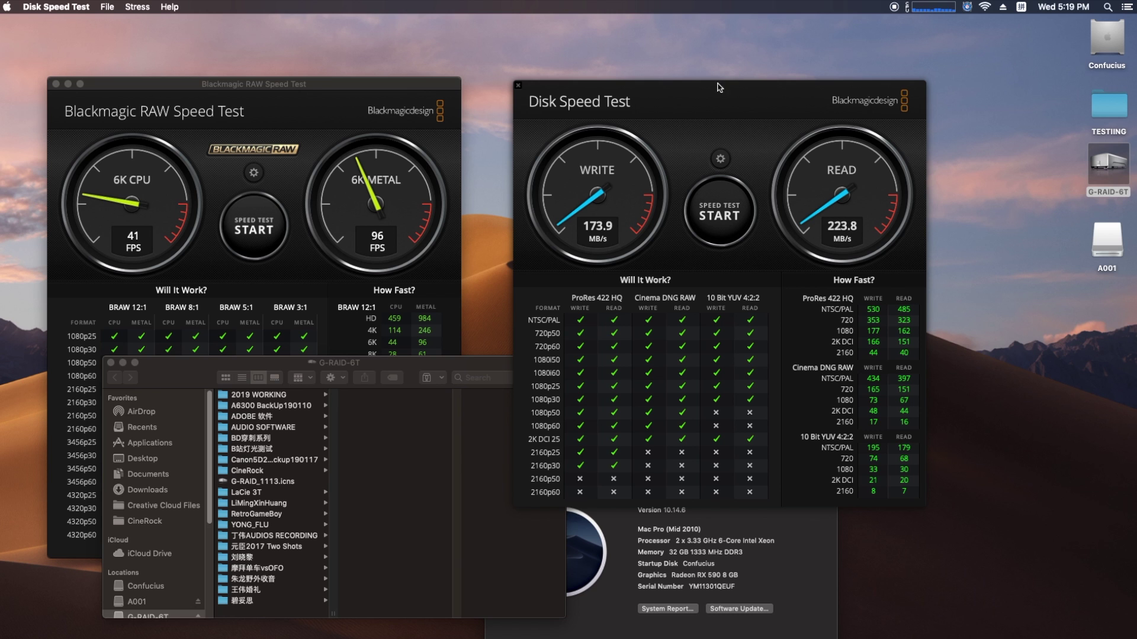
pyautogui.moveTo(718, 84); pyautogui.dragTo(927, 88)
pyautogui.click(601, 500)
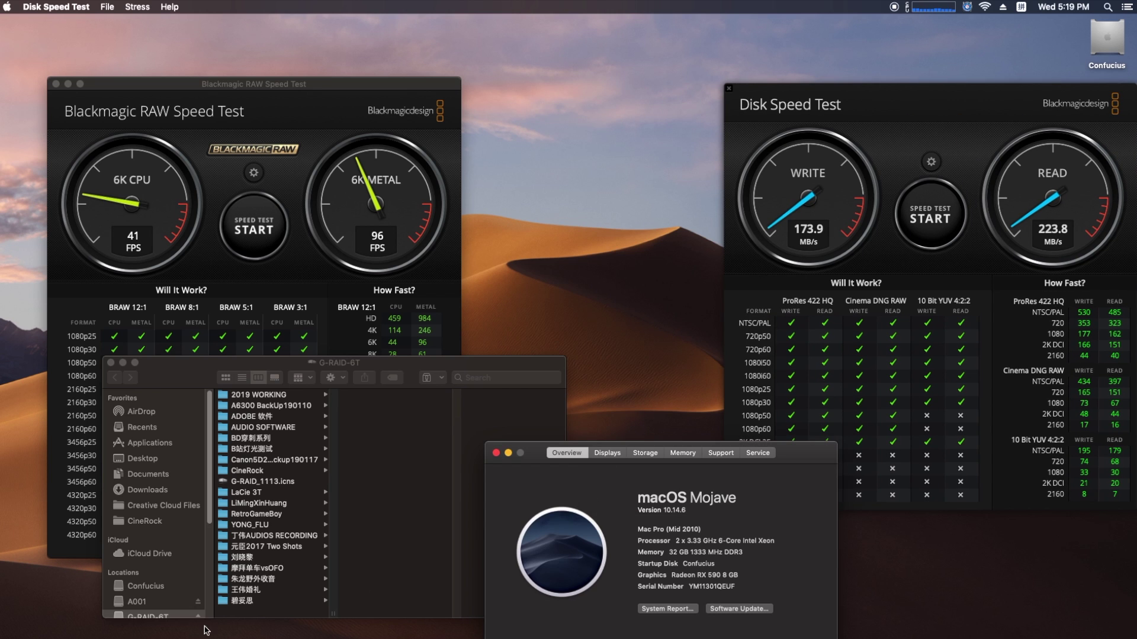
# Switch to DaVinci Resolve and view the metadata of clip A001_11061543_C045.braw on the Media page
pyautogui.click(184, 638)
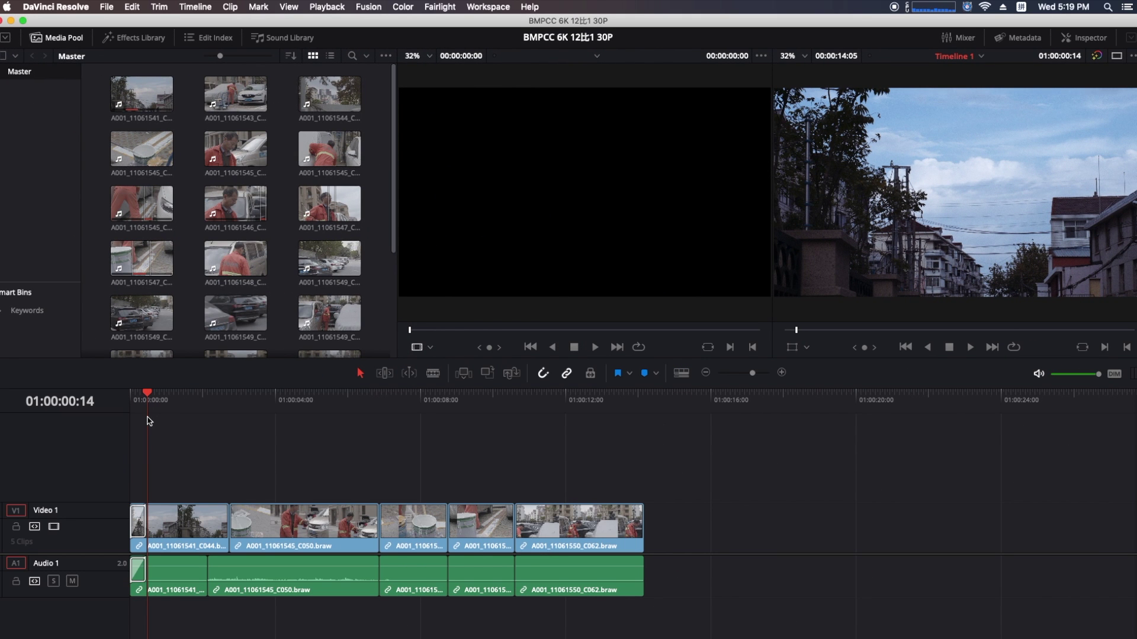
pyautogui.moveTo(148, 400); pyautogui.dragTo(170, 400)
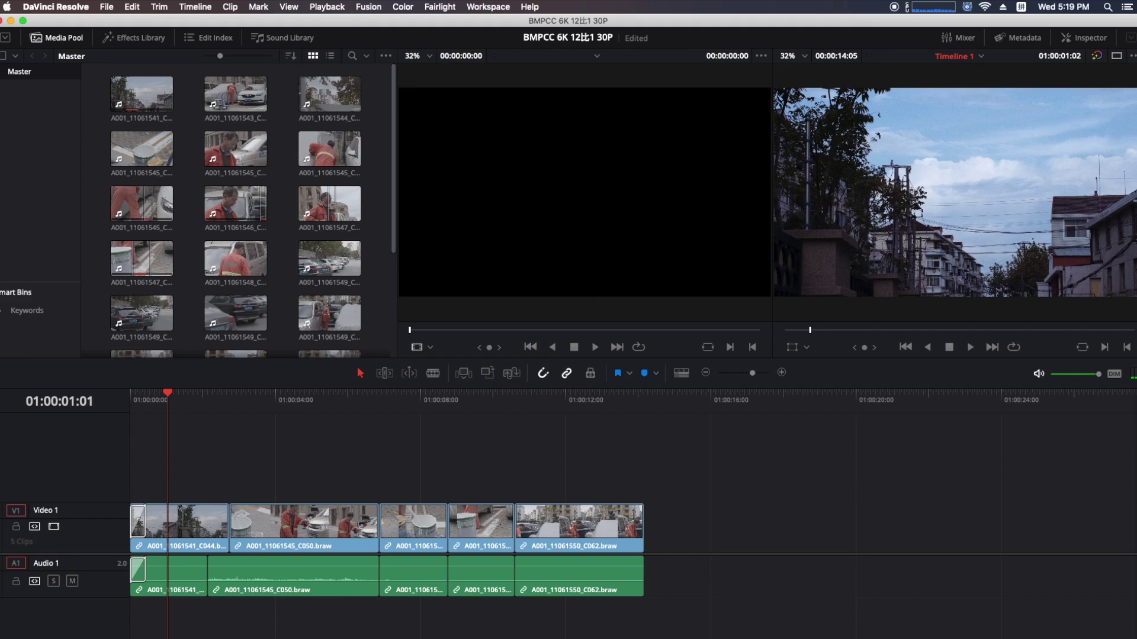
pyautogui.hotkey('shift', '2')
pyautogui.click(270, 460)
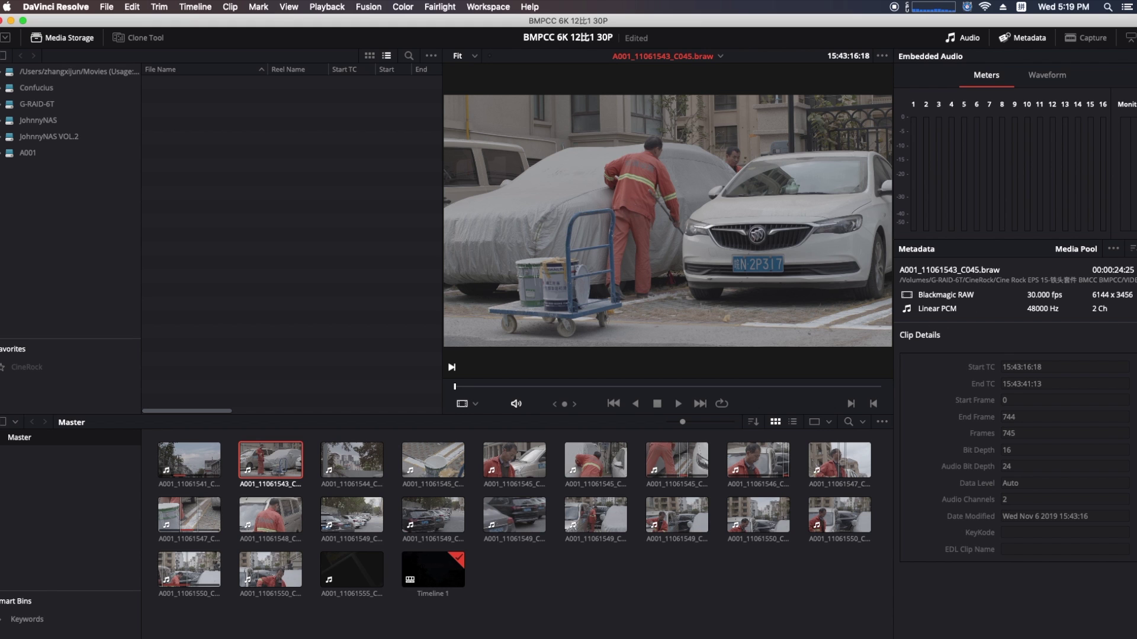
# Return Timeline 1 to its start and play it through on the Edit page
pyautogui.hotkey('shift', '6')
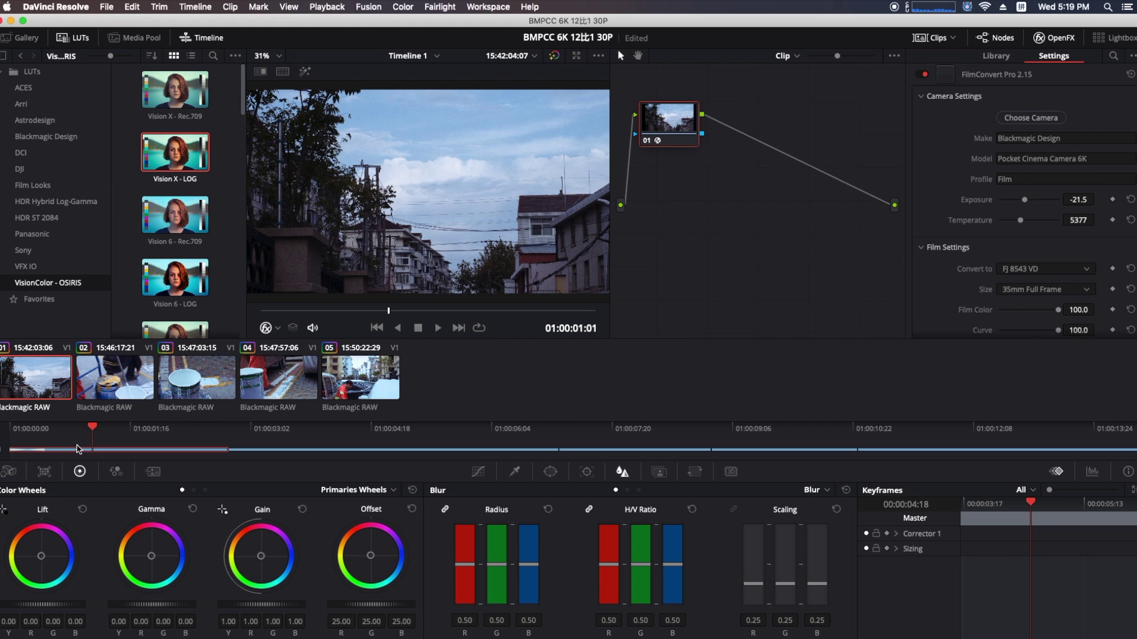
pyautogui.click(8, 430)
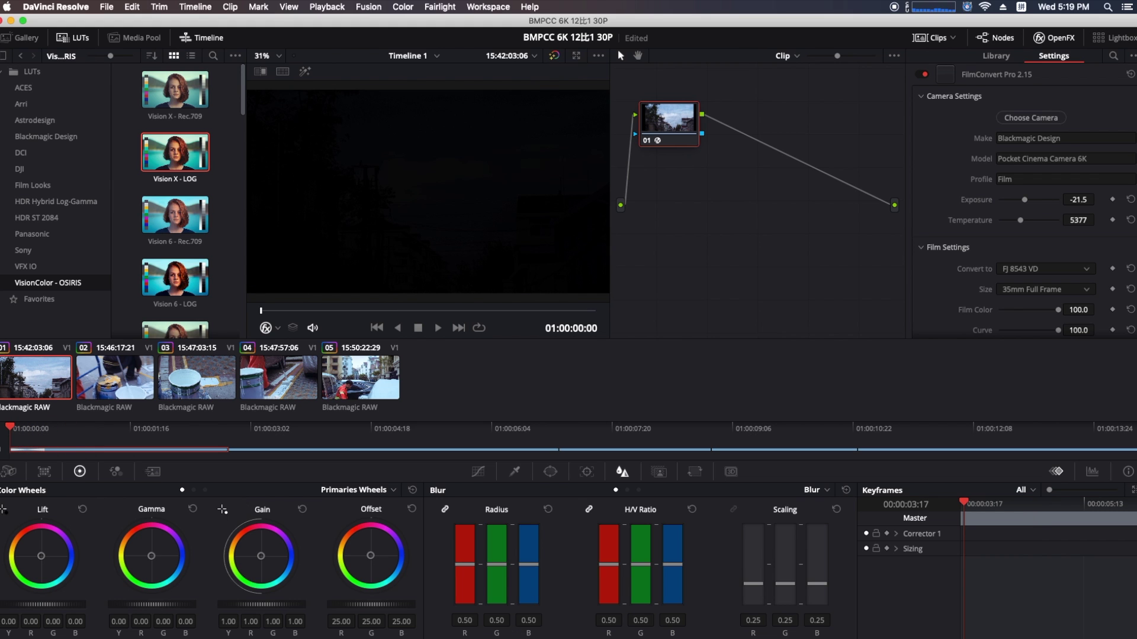
pyautogui.hotkey('shift', '4')
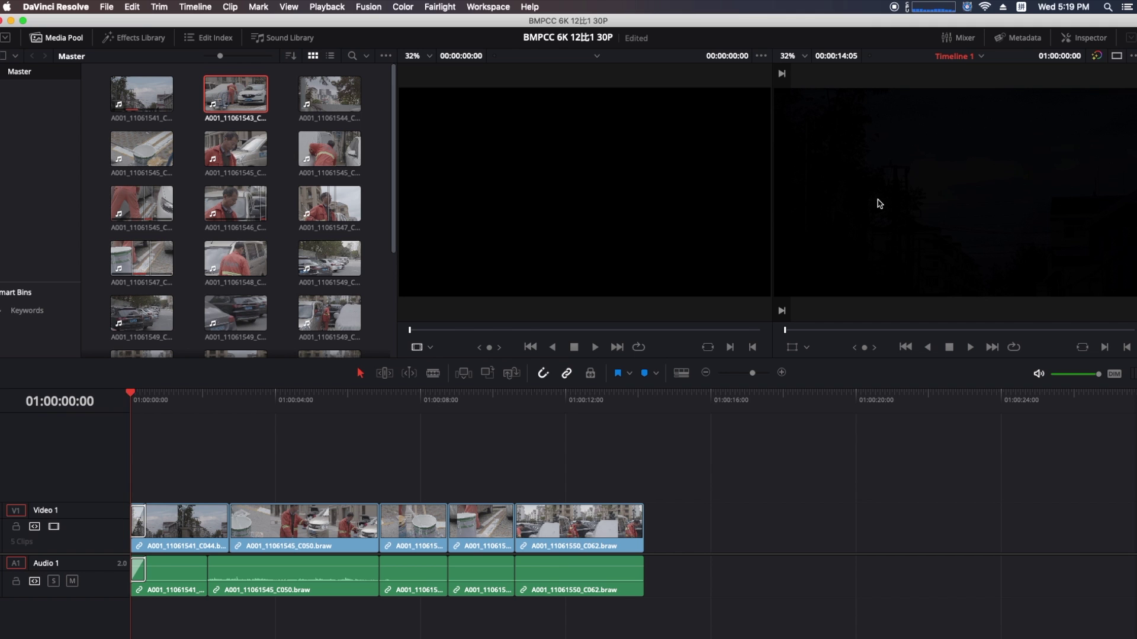
pyautogui.press('space')
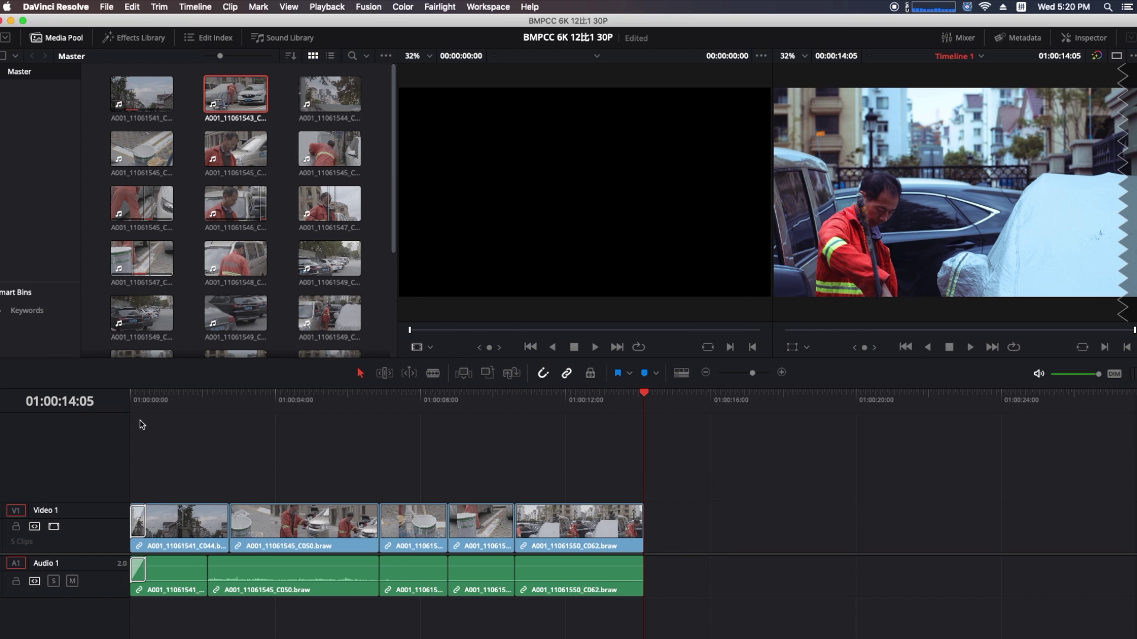
# Play Timeline 1 from its start on the Color page to check playback of the graded clips
pyautogui.press('Home')
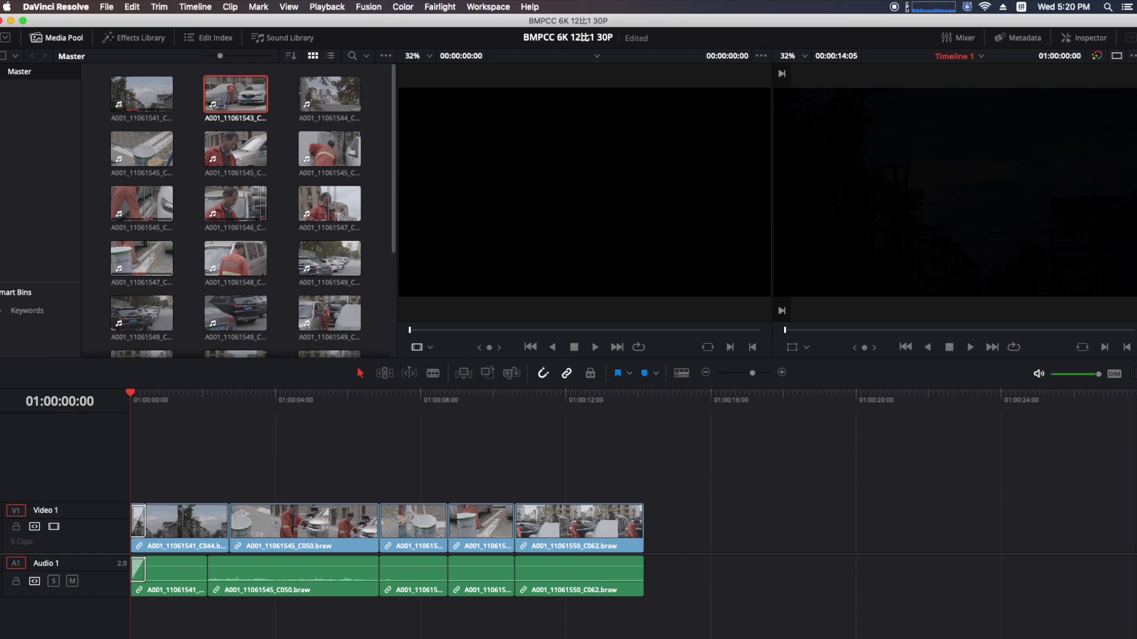
pyautogui.hotkey('shift', '6')
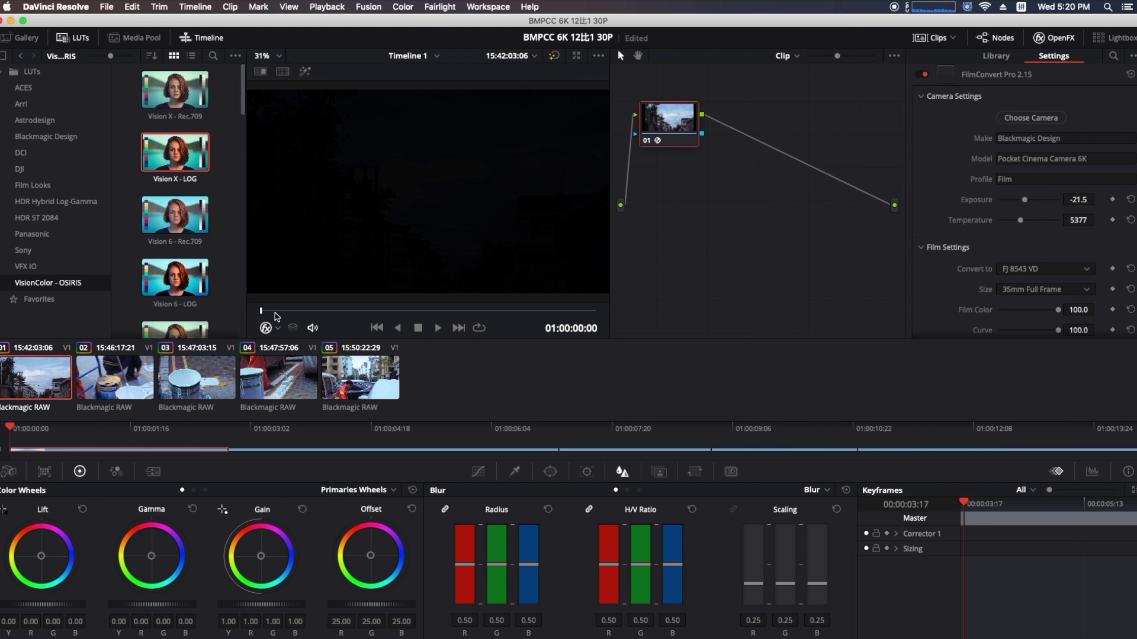
pyautogui.press('space')
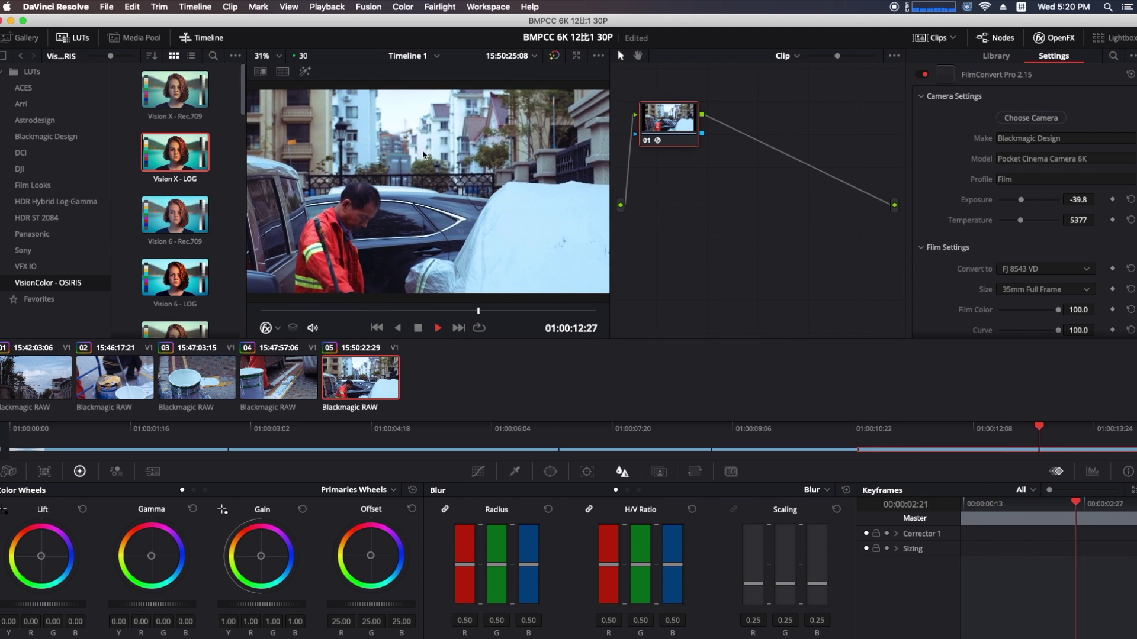
pyautogui.press('space')
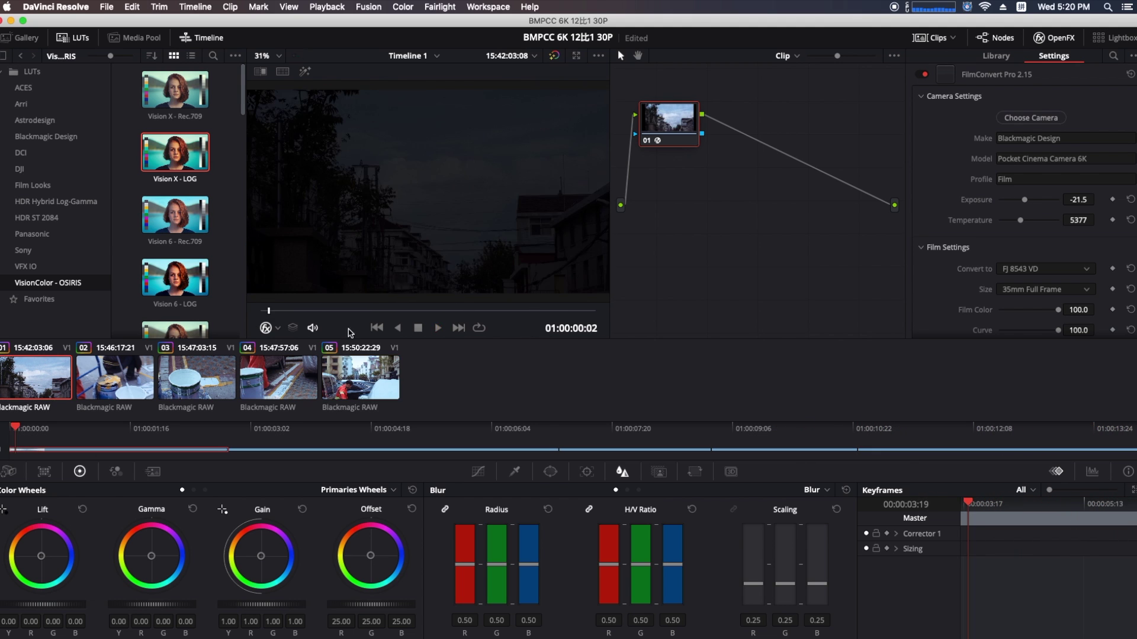
# Play and scrub the fifth clip on the Color page, and step back to the second clip
pyautogui.click(373, 372)
pyautogui.press('space')
pyautogui.moveTo(302, 312); pyautogui.dragTo(282, 310)
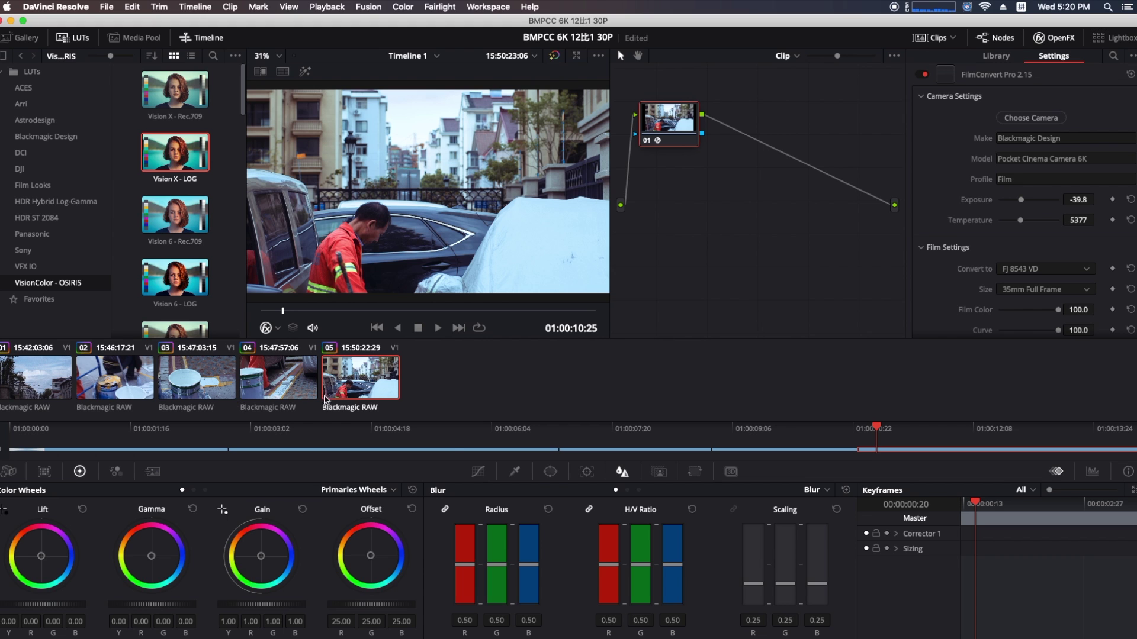
pyautogui.click(193, 386)
pyautogui.press('Up')
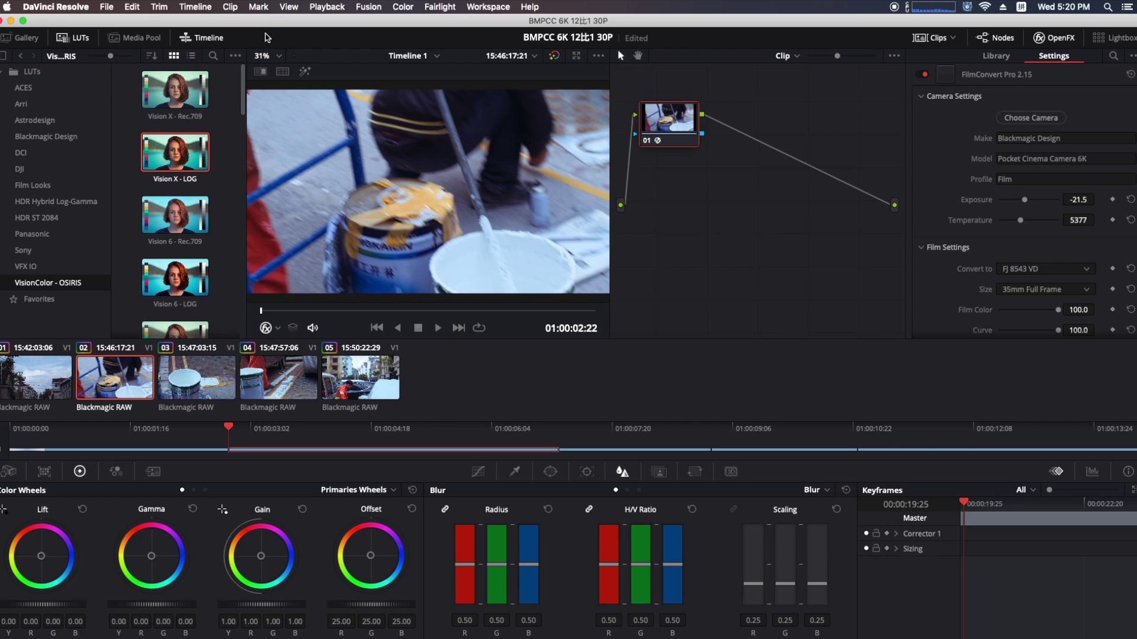
# Minimize DaVinci Resolve, move the Mac's system information window up, and display its memory slots
pyautogui.click(10, 20)
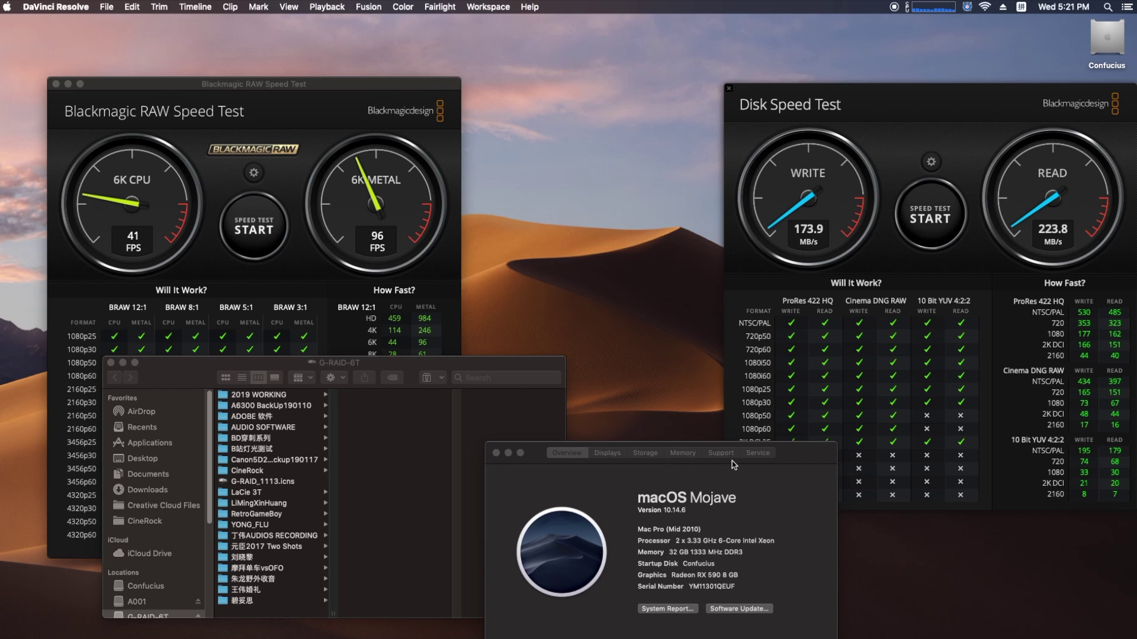
pyautogui.moveTo(793, 458); pyautogui.dragTo(721, 312)
pyautogui.click(599, 361)
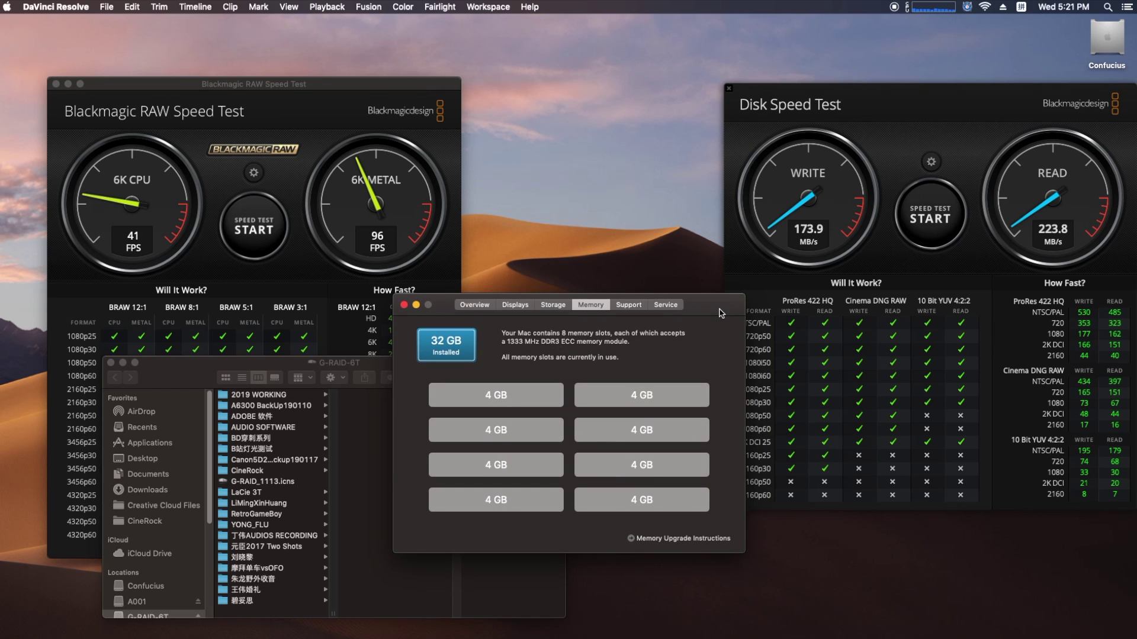